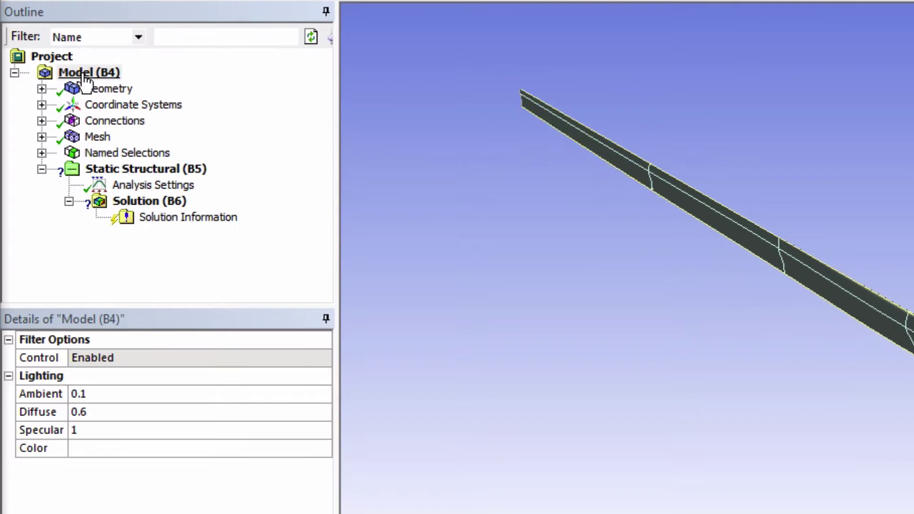
Insert a Remote Point under the Model.
right_click(85, 76)
mouse_move(136, 87)
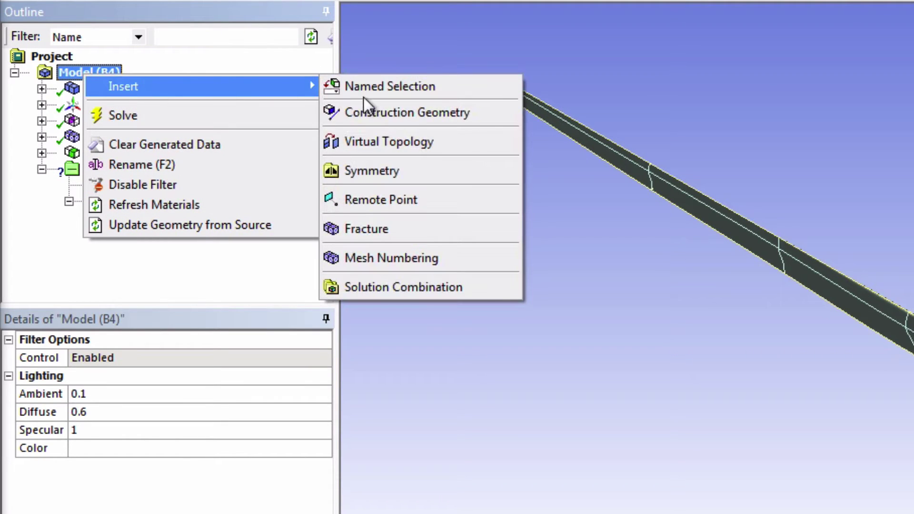
left_click(395, 200)
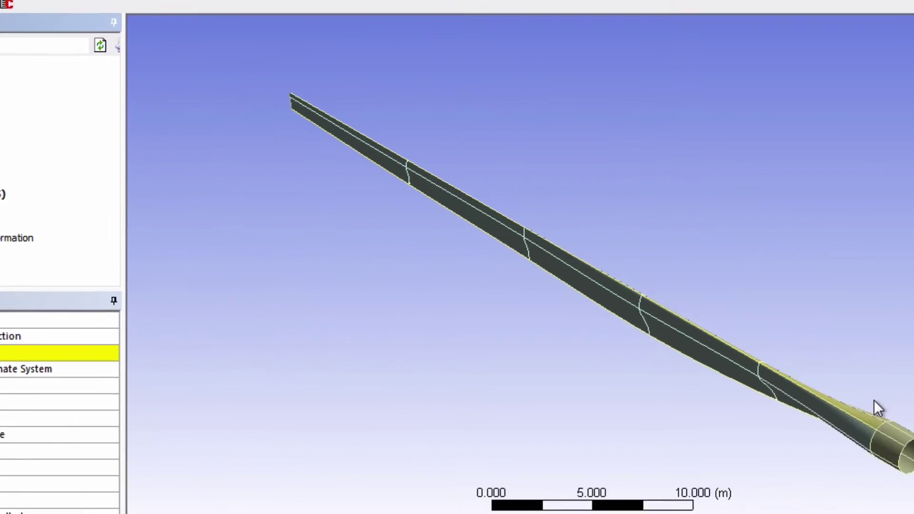
Scope the remote point to the four circular edges at the blade root's end.
left_click_drag(739, 382, 819, 483)
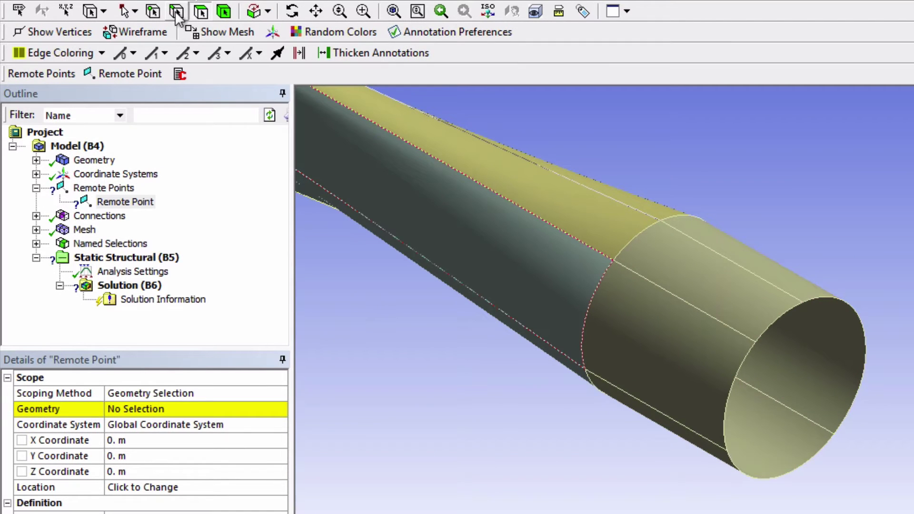
left_click(176, 12)
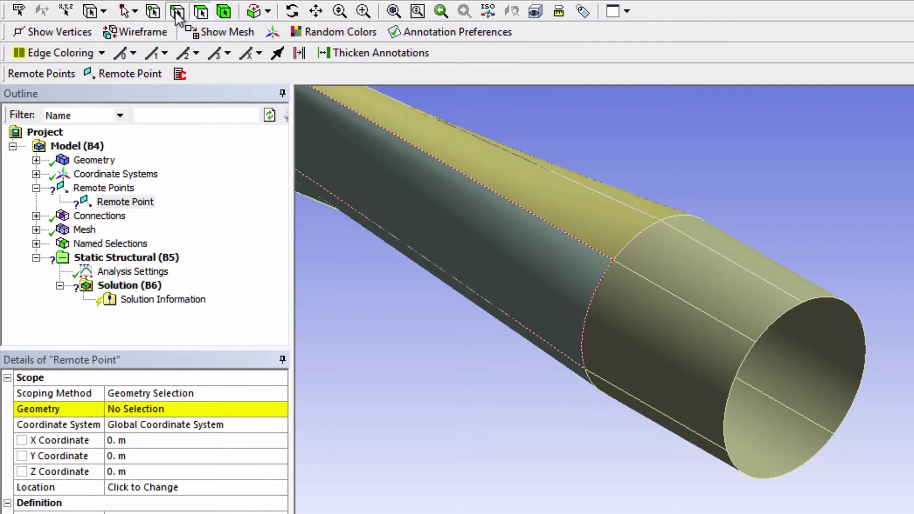
left_click(853, 313)
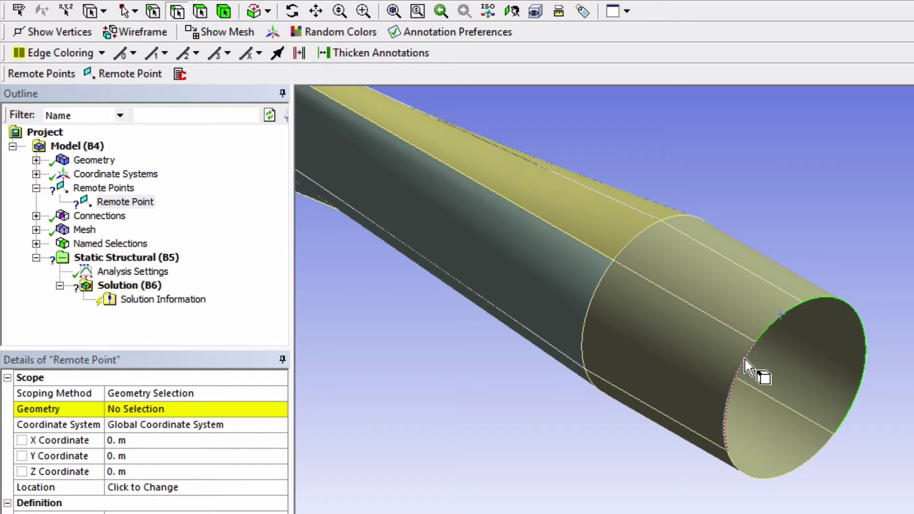
left_click(748, 373, "ctrl")
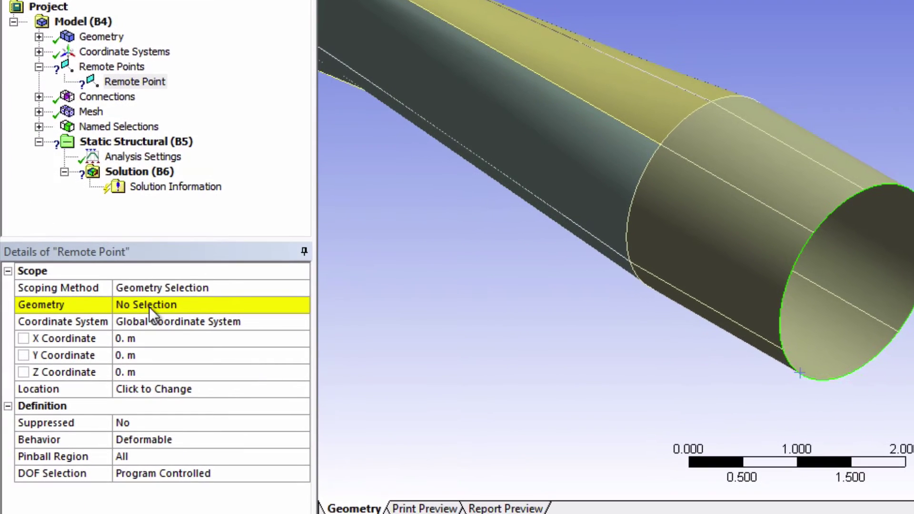
left_click(146, 305)
left_click(142, 304)
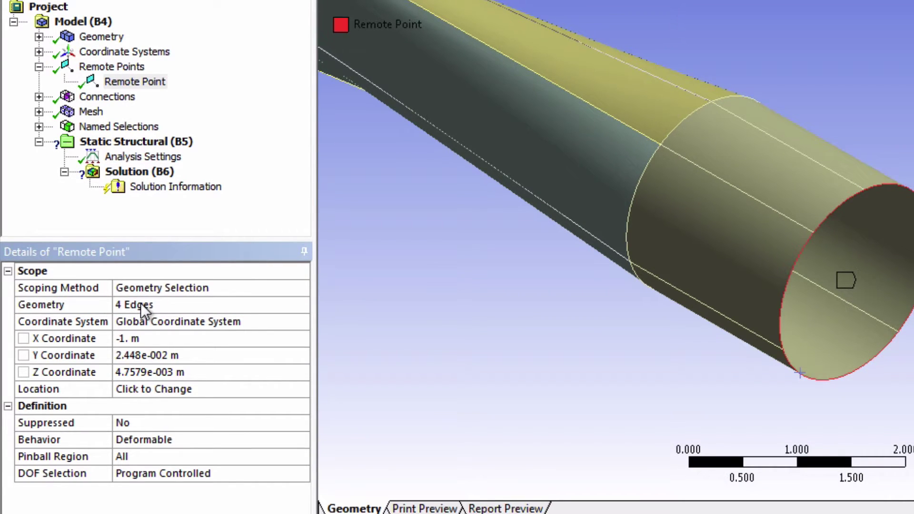
Set the remote point's X, Y and Z coordinates to 0 and its Behavior to Rigid.
left_click(148, 339)
type("0")
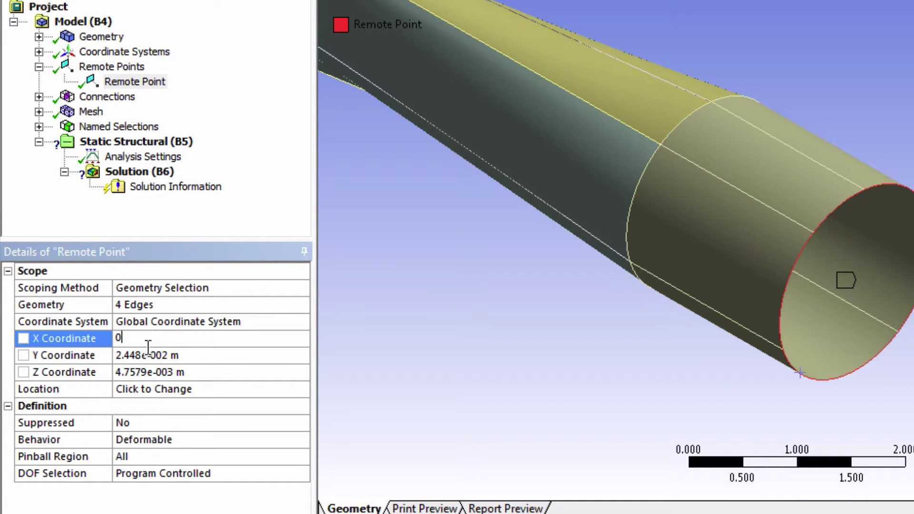
left_click(148, 355)
type("0")
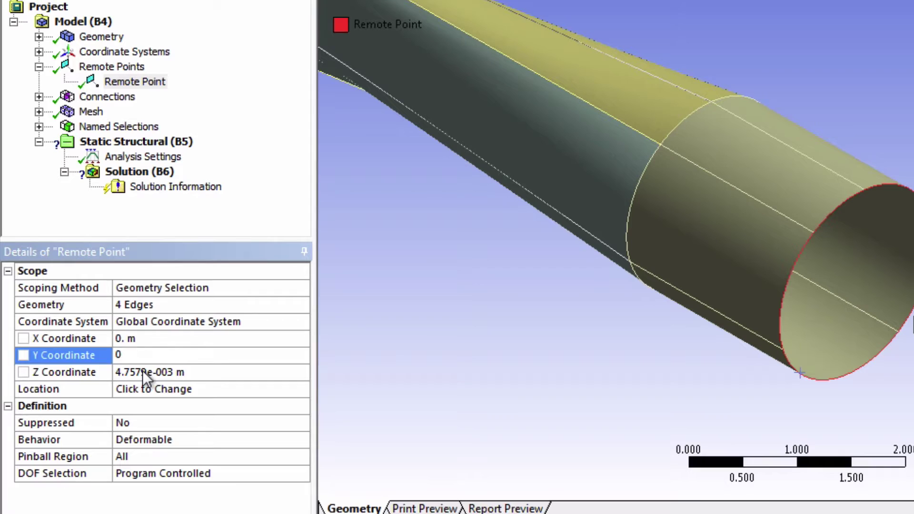
left_click(142, 371)
type("0")
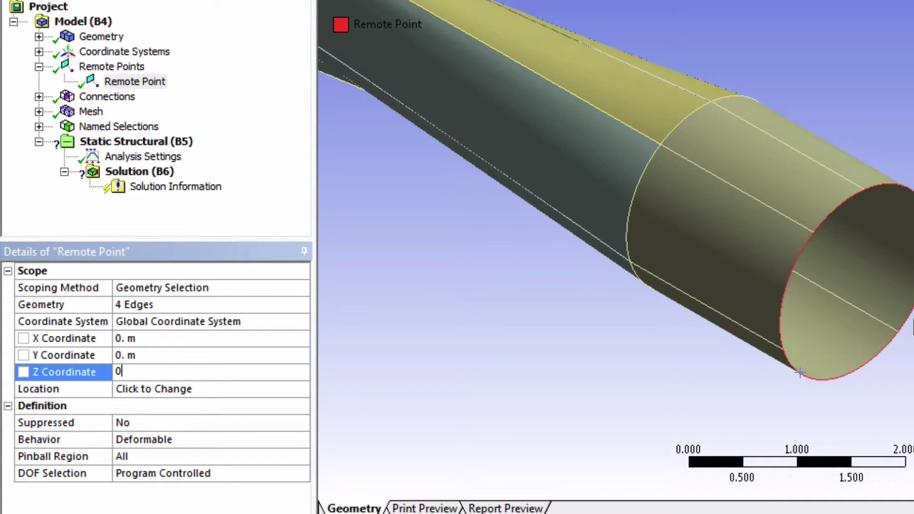
left_click(156, 439)
left_click(301, 440)
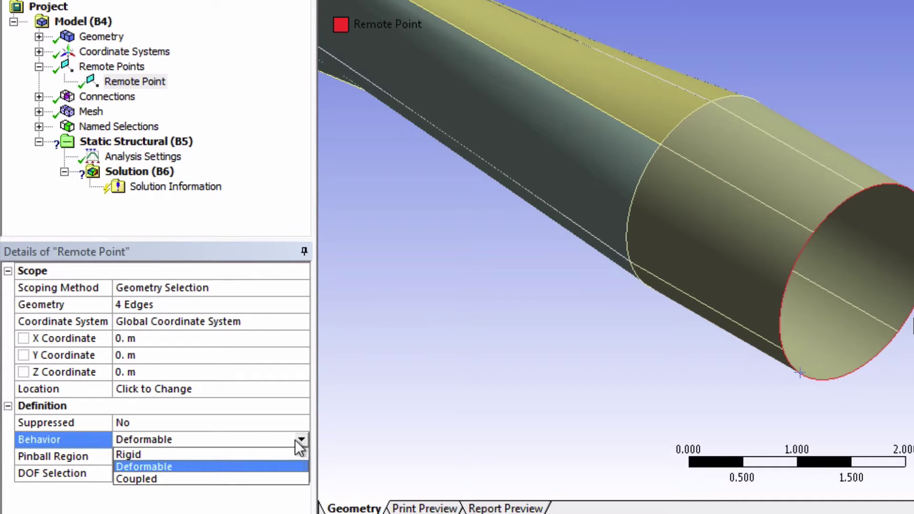
left_click(228, 448)
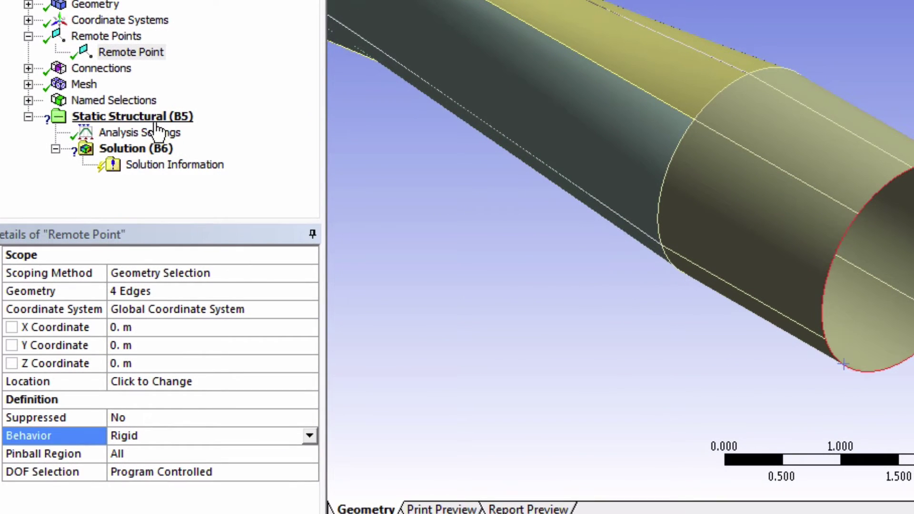
Add a Remote Displacement to Static Structural, scoped to the Remote Point.
right_click(153, 116)
mouse_move(201, 130)
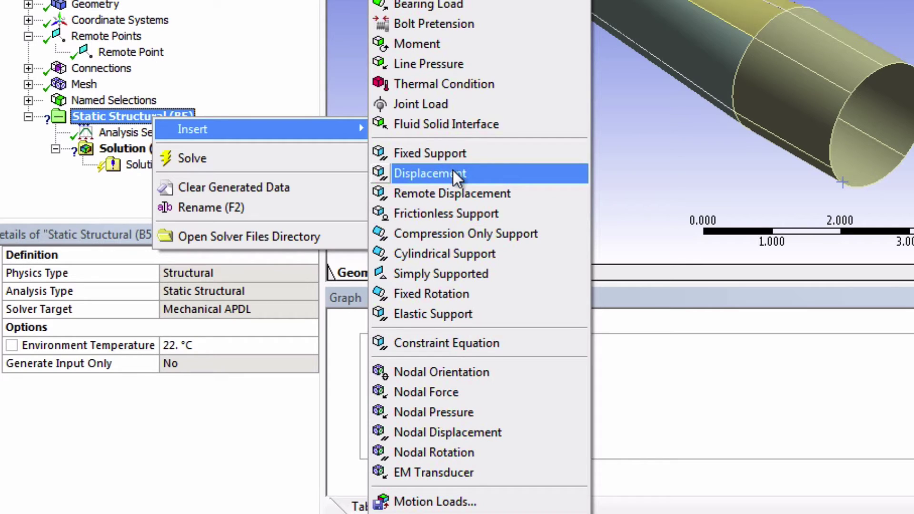
left_click(471, 198)
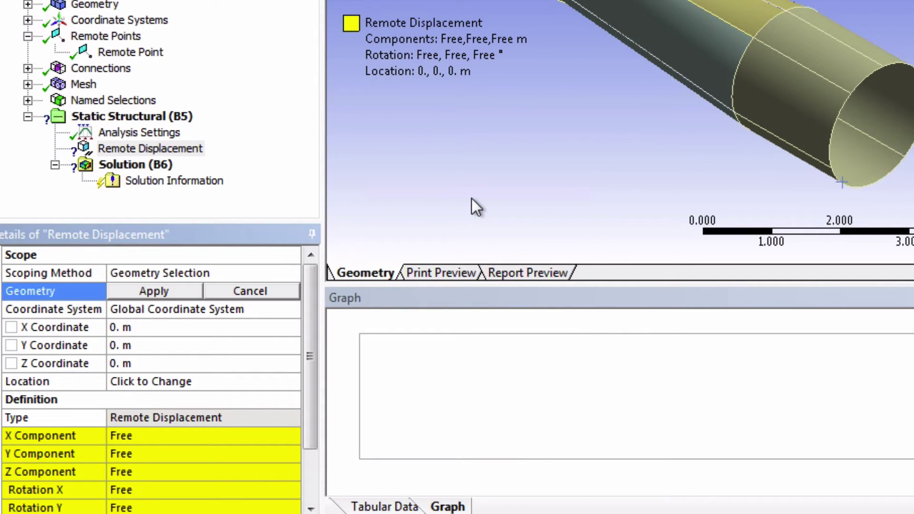
left_click(252, 273)
left_click(290, 270)
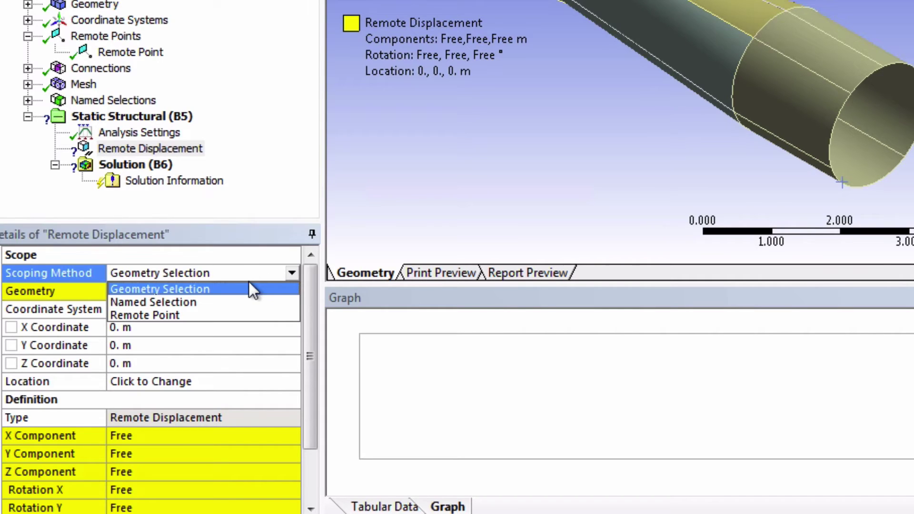
left_click(205, 315)
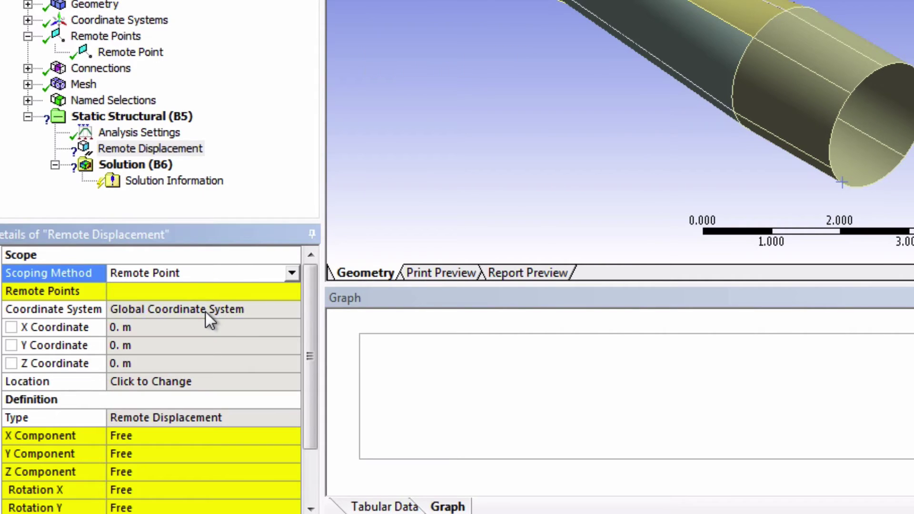
left_click(224, 291)
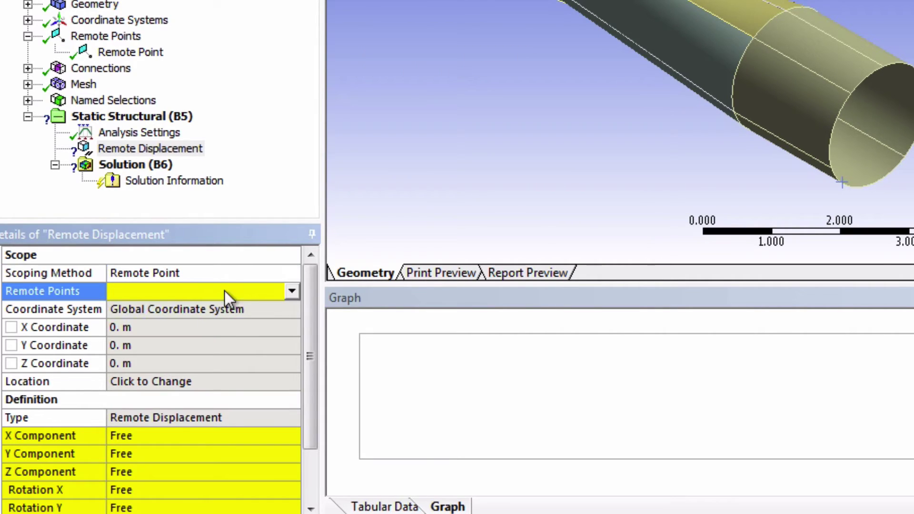
left_click(291, 291)
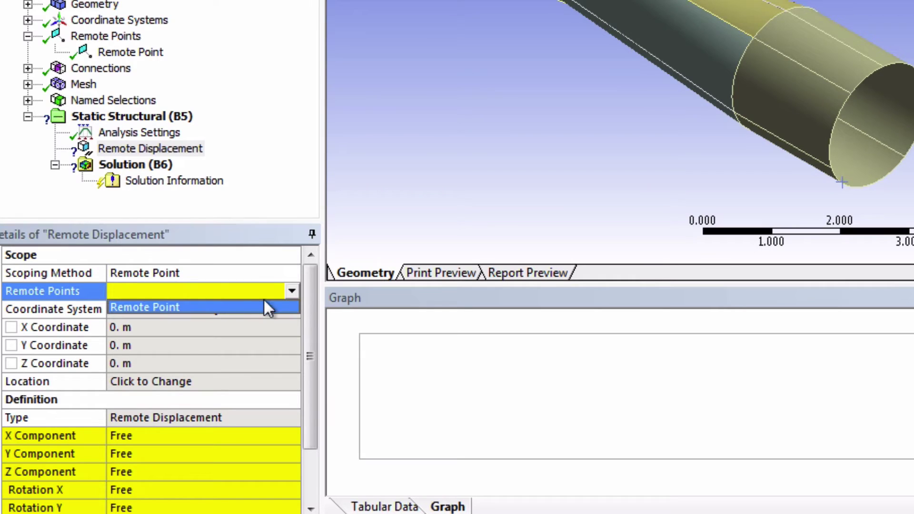
left_click(190, 309)
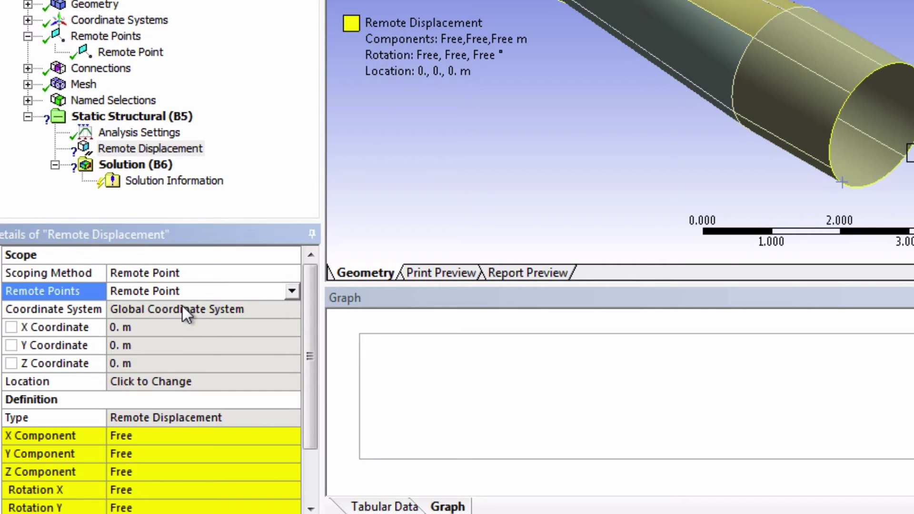
Set the displacement's X, Y and Z components to 0.
left_click(153, 431)
type("0")
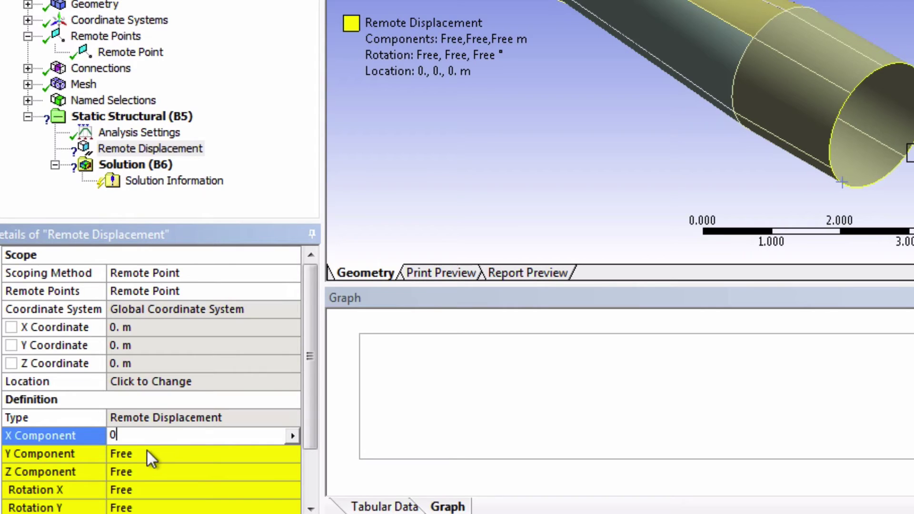
left_click(149, 454)
type("0")
left_click(136, 472)
type("0")
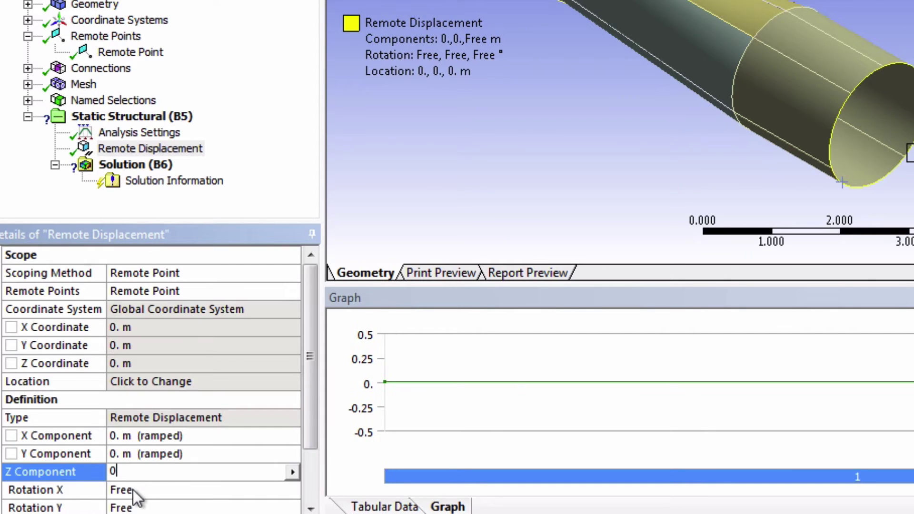
left_click(128, 490)
type("0")
Set the displacement's Rotation X, Z and Y to 0.
left_click(134, 507)
left_click_drag(313, 413, 297, 465)
left_click(159, 456)
type("0")
key("Return")
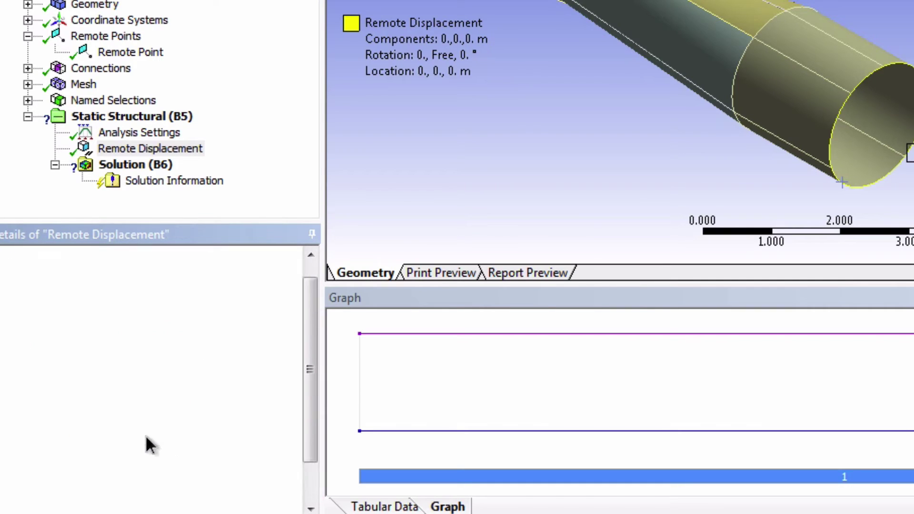
left_click(148, 438)
left_click(128, 490)
type("0")
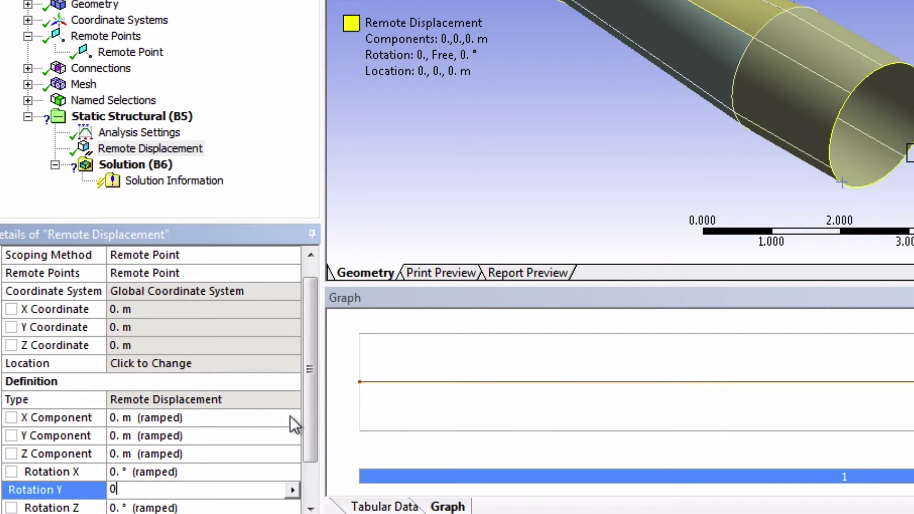
scroll(307, 443, "down", 1)
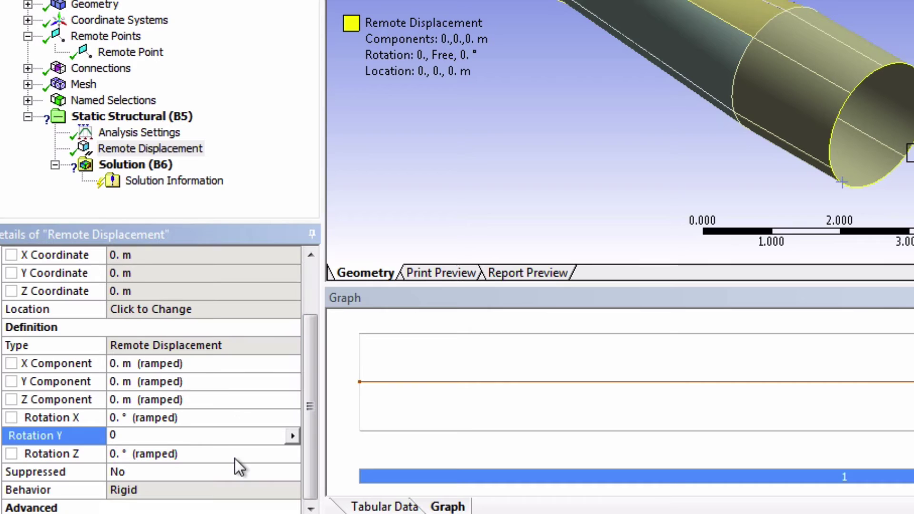
Expand Connections, inspect the first contact region, then delete the whole Contacts group.
left_click(28, 68)
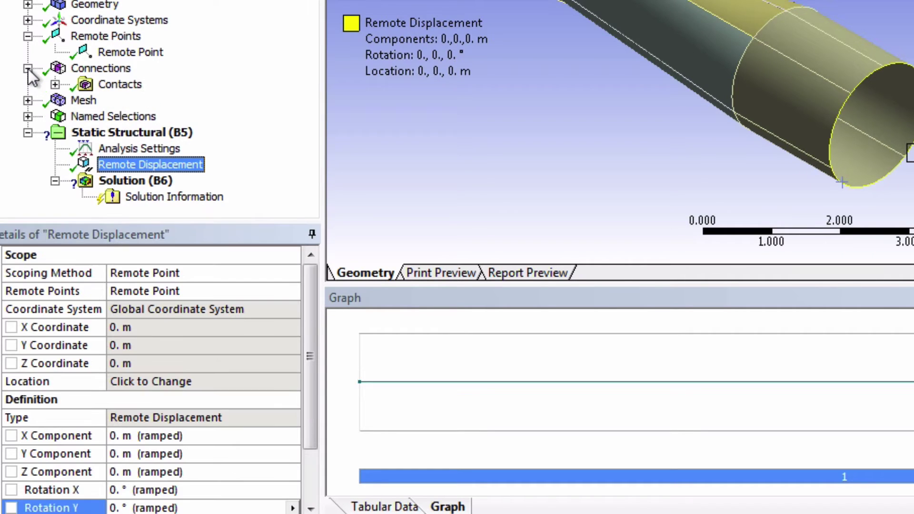
left_click(55, 85)
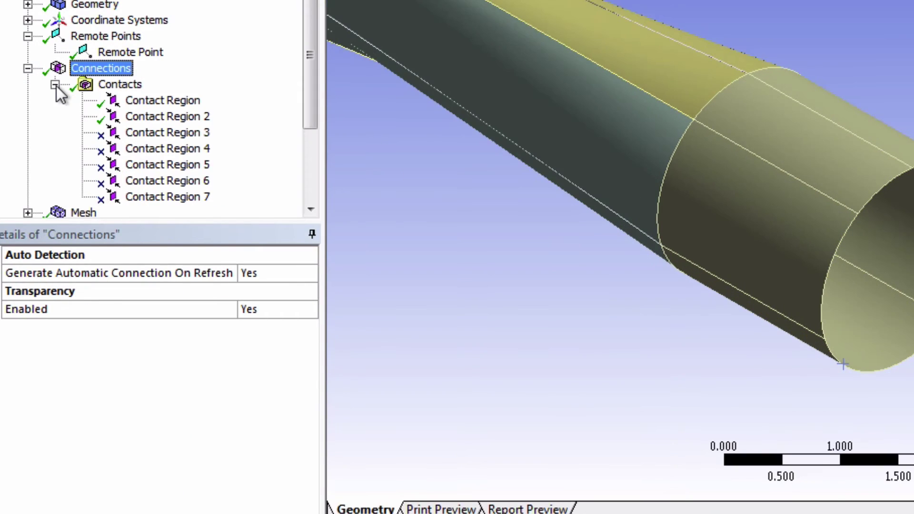
left_click(148, 105)
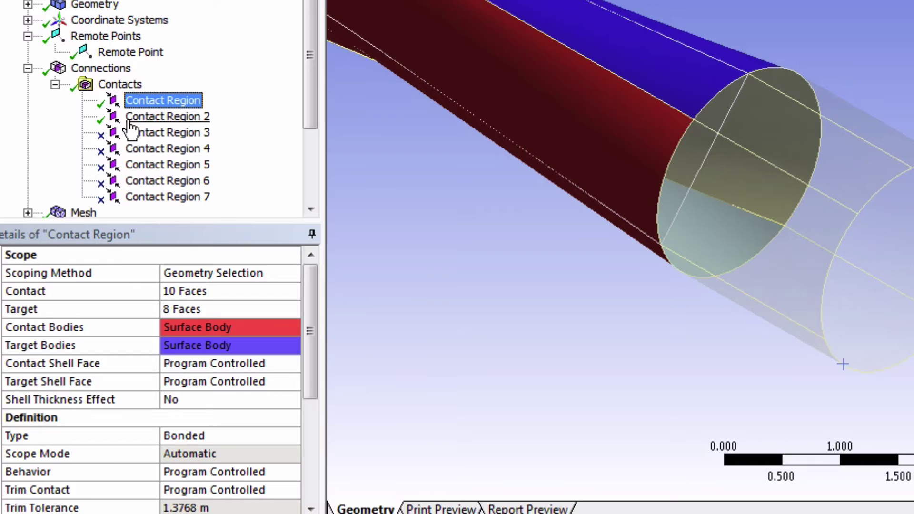
right_click(119, 85)
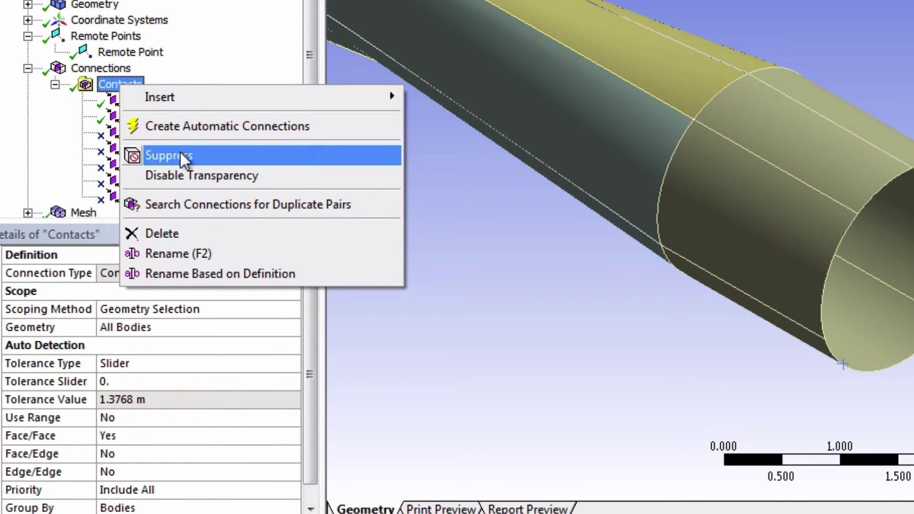
left_click(173, 230)
left_click(668, 237)
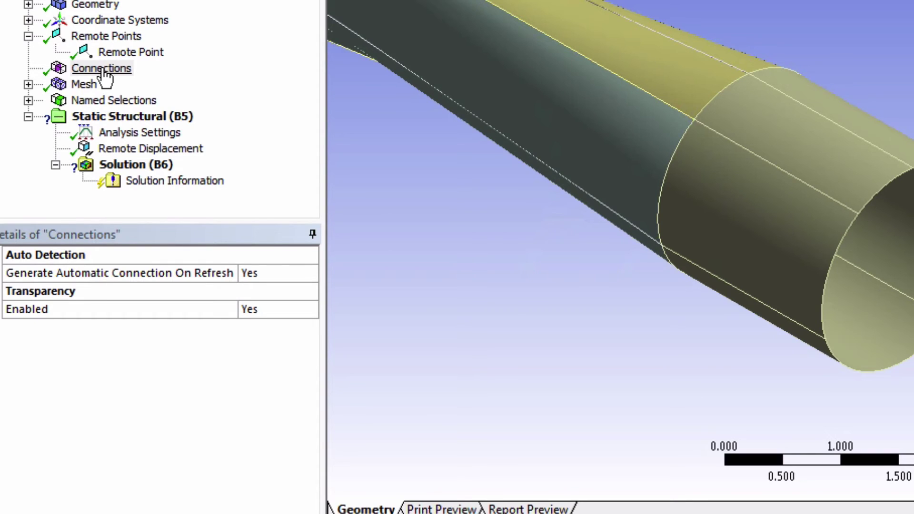
Insert a Rotational Velocity defined by components with Z component -2.22 rad/s.
right_click(143, 120)
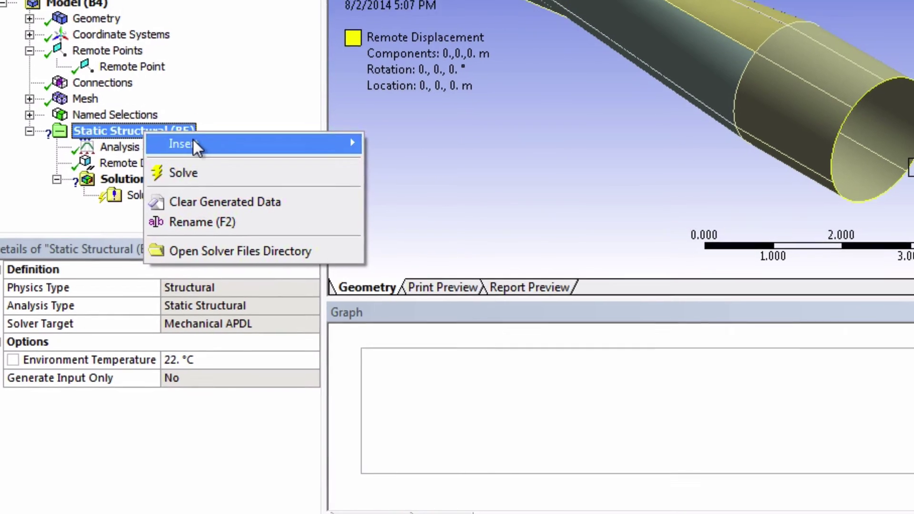
mouse_move(195, 133)
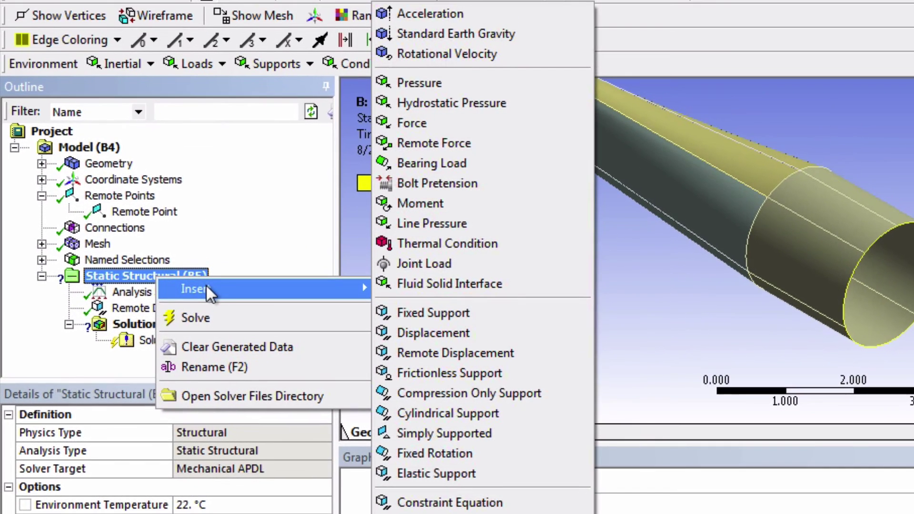
left_click(450, 53)
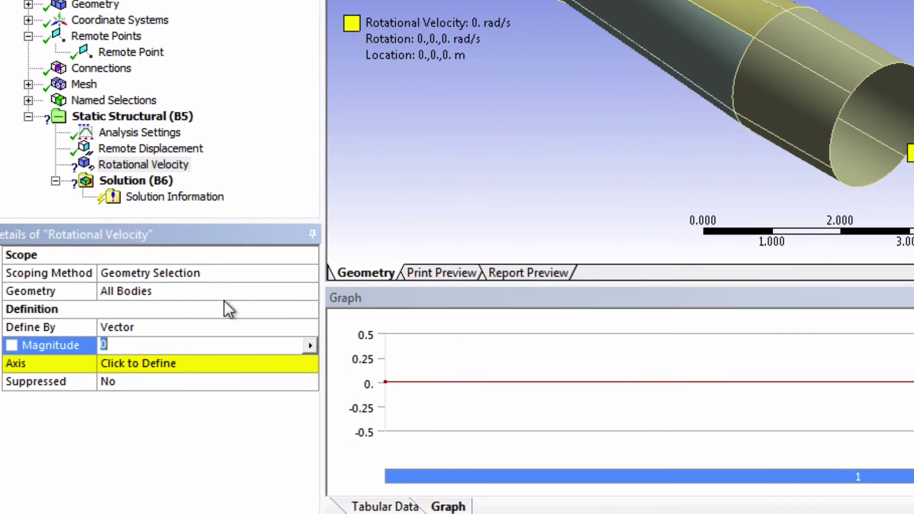
left_click(227, 330)
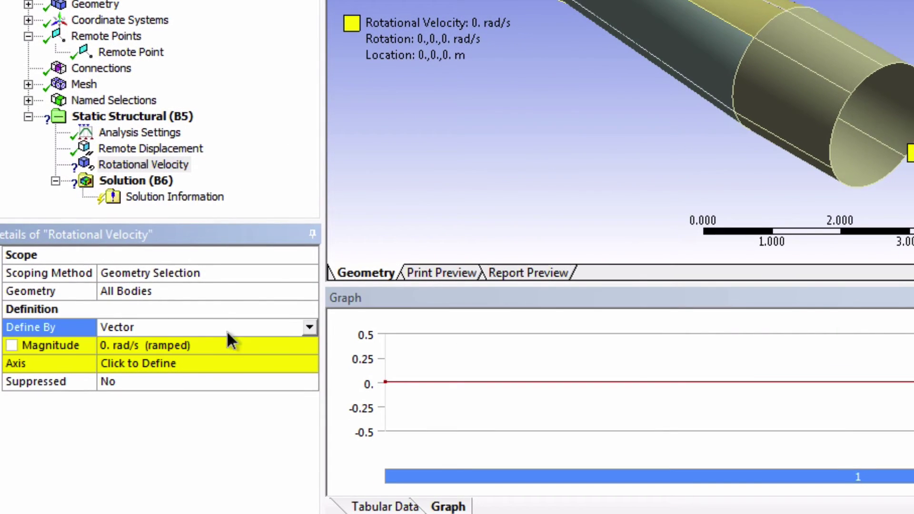
left_click(310, 327)
left_click(281, 342)
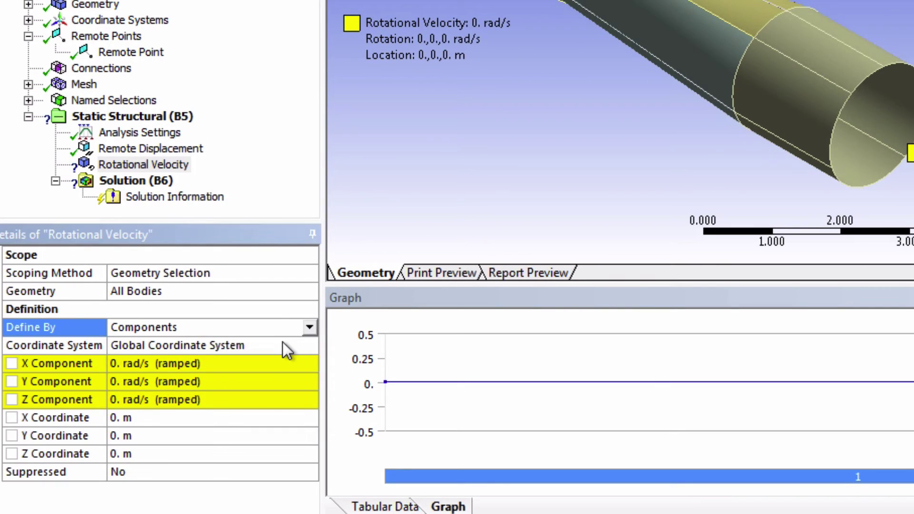
left_click(153, 398)
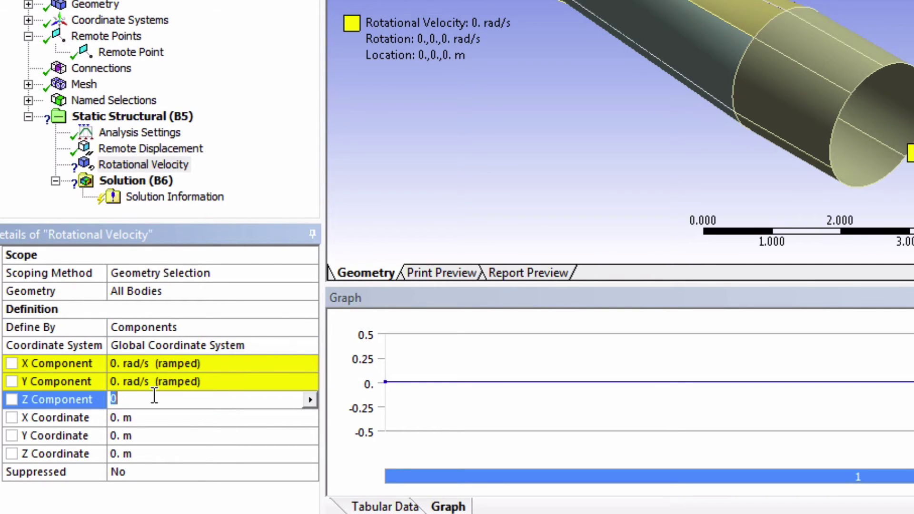
type("-2.22")
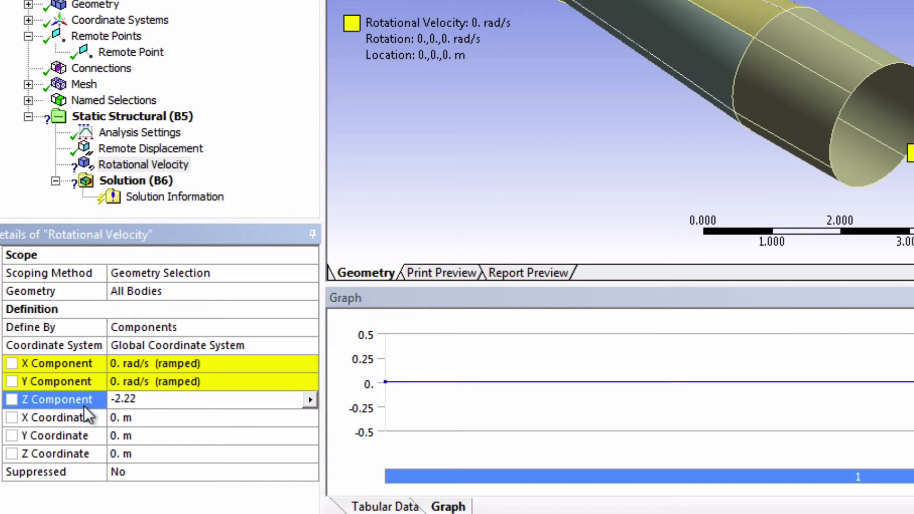
type("-2.22")
key("Return")
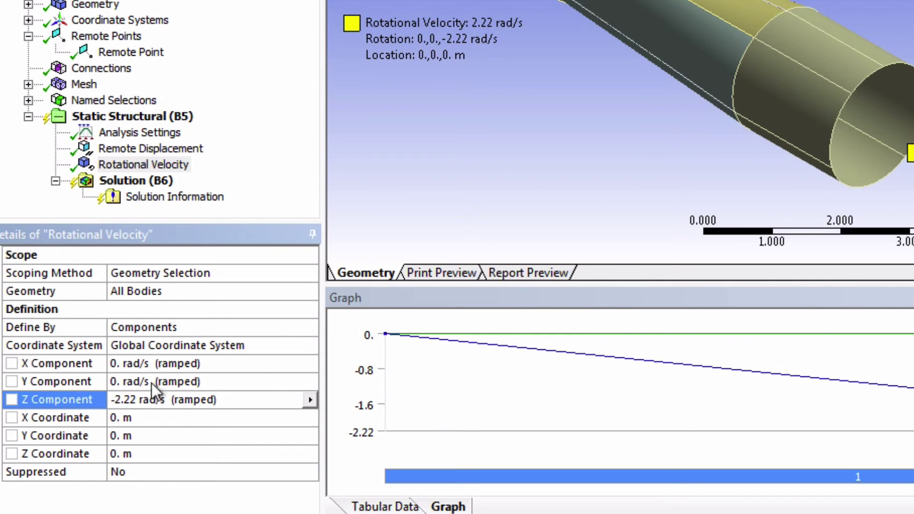
Set Large Deflection to On in the Analysis Settings solver controls.
left_click(146, 136)
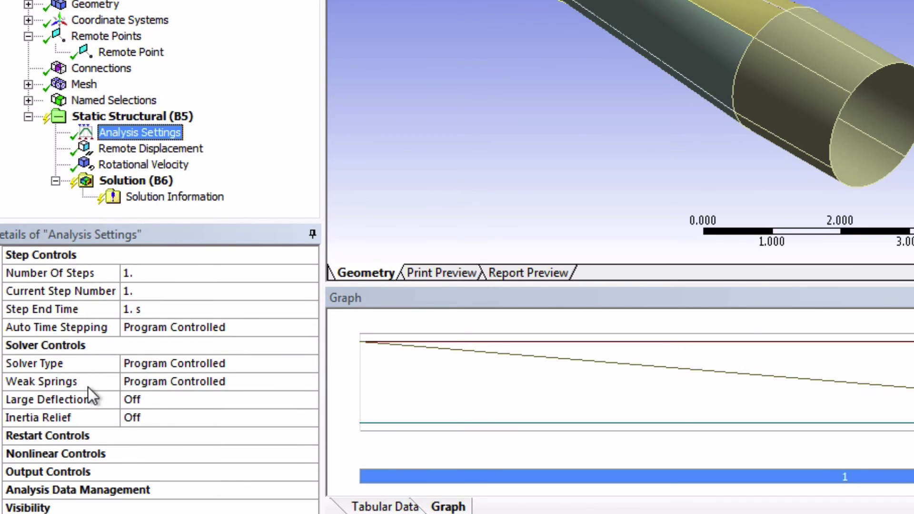
left_click(171, 399)
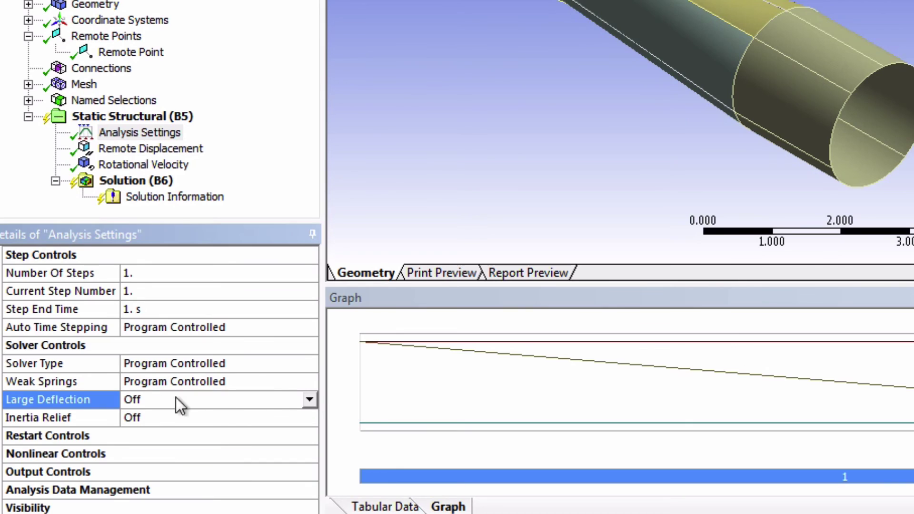
left_click(310, 399)
left_click(248, 425)
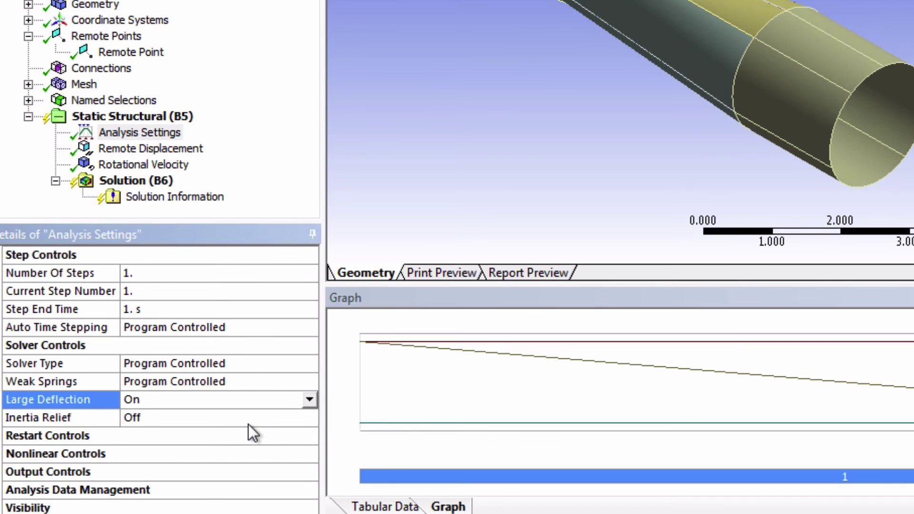